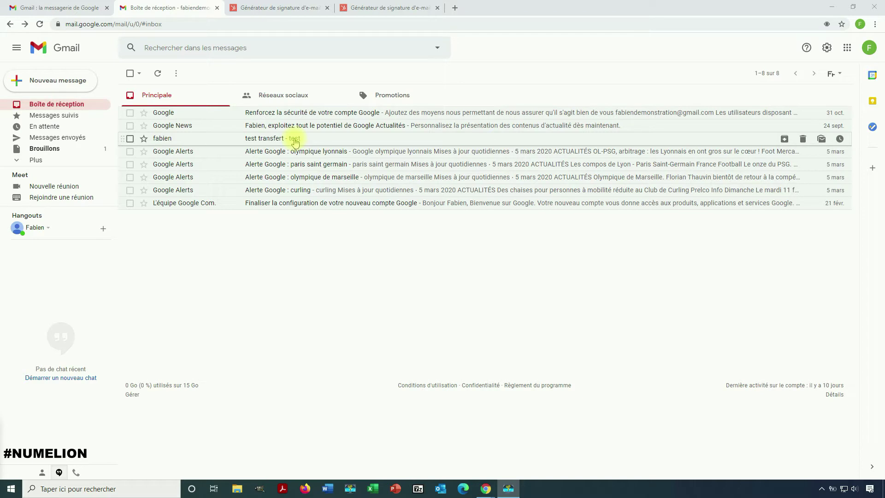
- Switch to the HubSpot signature generator and review its signature templates and the finished example signature
{"action": "left_click", "coordinate": [275, 7]}
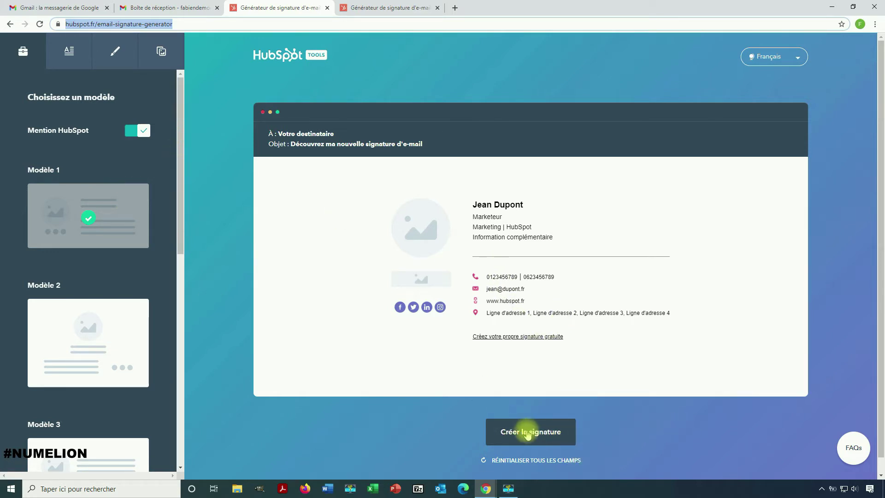
{"action": "left_click", "coordinate": [371, 8]}
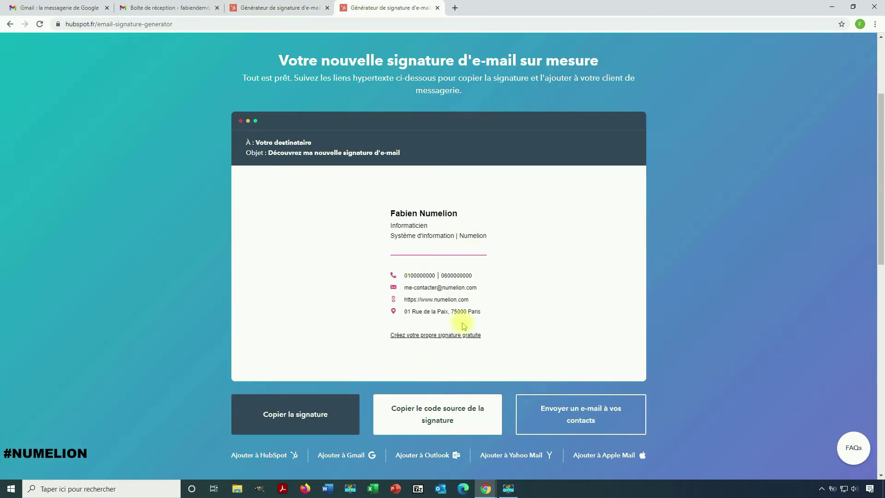
{"action": "left_click", "coordinate": [258, 9]}
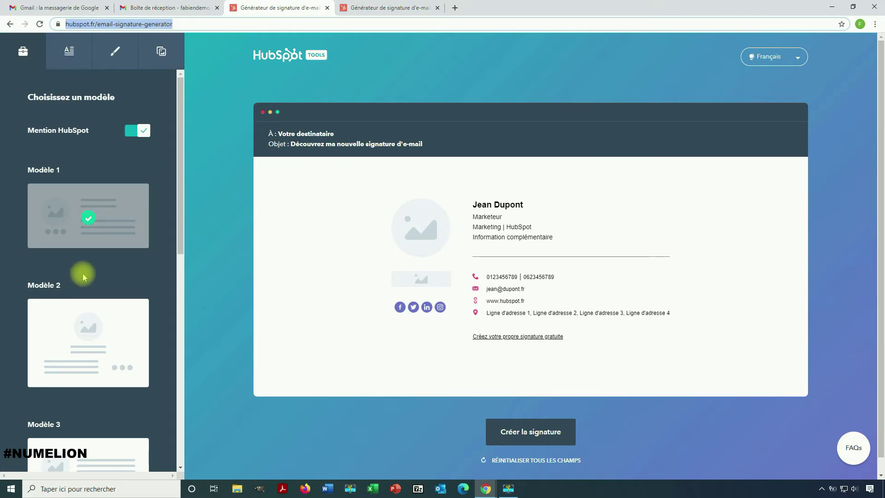
{"action": "scroll", "coordinate": [125, 266], "scroll_direction": "down", "scroll_amount": 3}
{"action": "scroll", "coordinate": [124, 267], "scroll_direction": "down", "scroll_amount": 4}
{"action": "scroll", "coordinate": [123, 375], "scroll_direction": "up", "scroll_amount": 6}
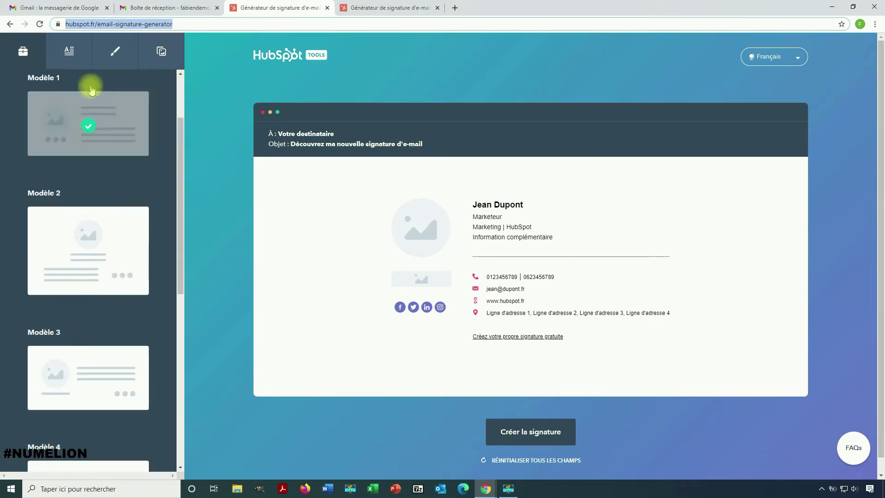
- Examine the signature generator's information fields, from name and job title to contact details, address and social network accounts
{"action": "left_click", "coordinate": [68, 99]}
{"action": "left_click", "coordinate": [69, 51]}
{"action": "scroll", "coordinate": [67, 189], "scroll_direction": "down", "scroll_amount": 10}
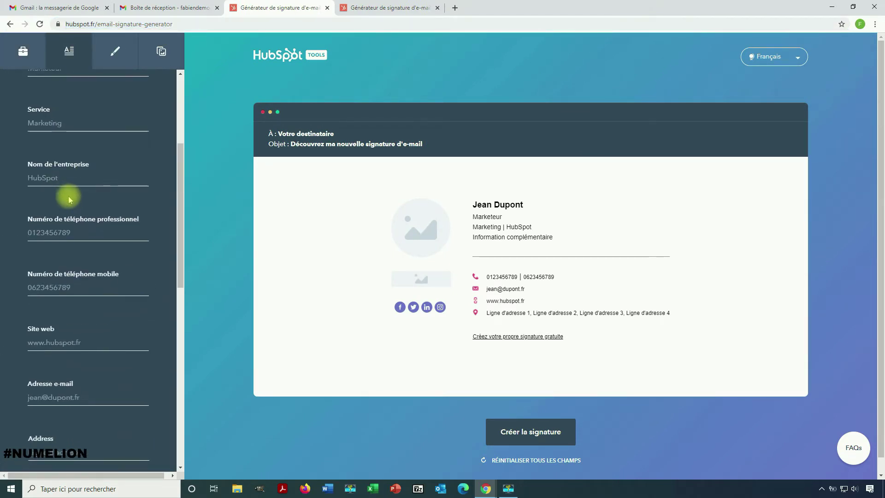
{"action": "scroll", "coordinate": [68, 197], "scroll_direction": "down", "scroll_amount": 5}
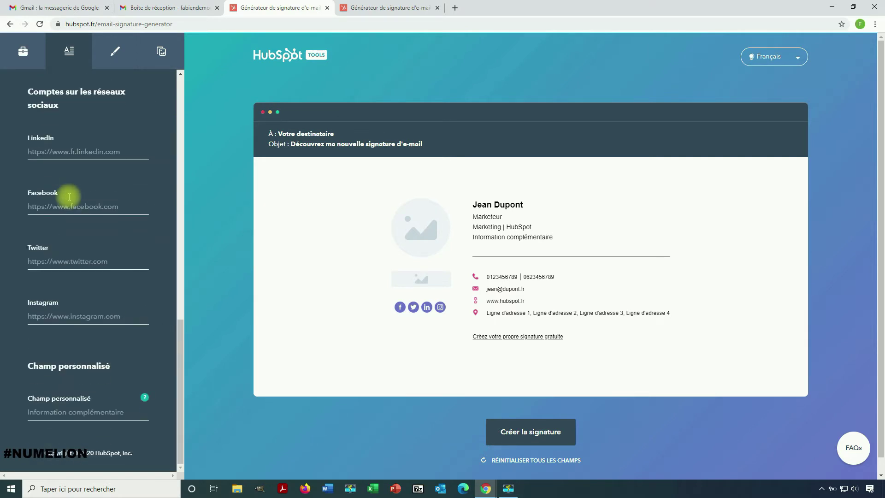
{"action": "scroll", "coordinate": [69, 197], "scroll_direction": "up", "scroll_amount": 12}
{"action": "scroll", "coordinate": [69, 198], "scroll_direction": "up", "scroll_amount": 4}
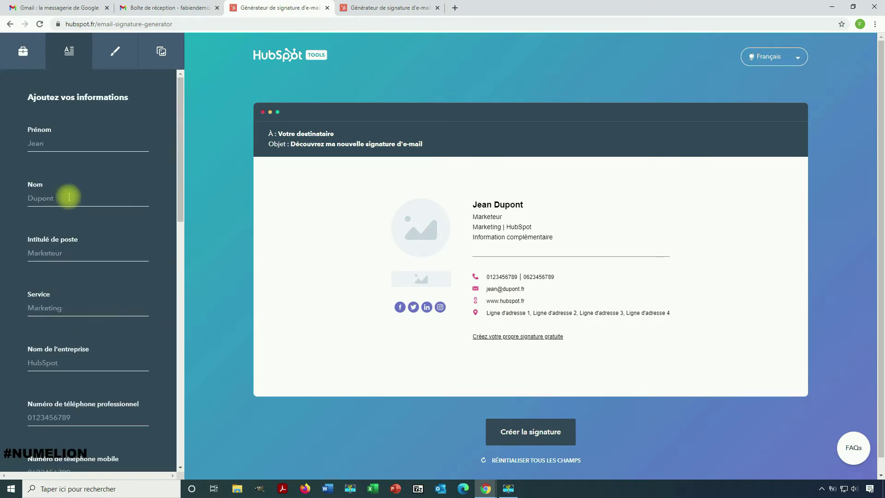
{"action": "scroll", "coordinate": [69, 197], "scroll_direction": "down", "scroll_amount": 12}
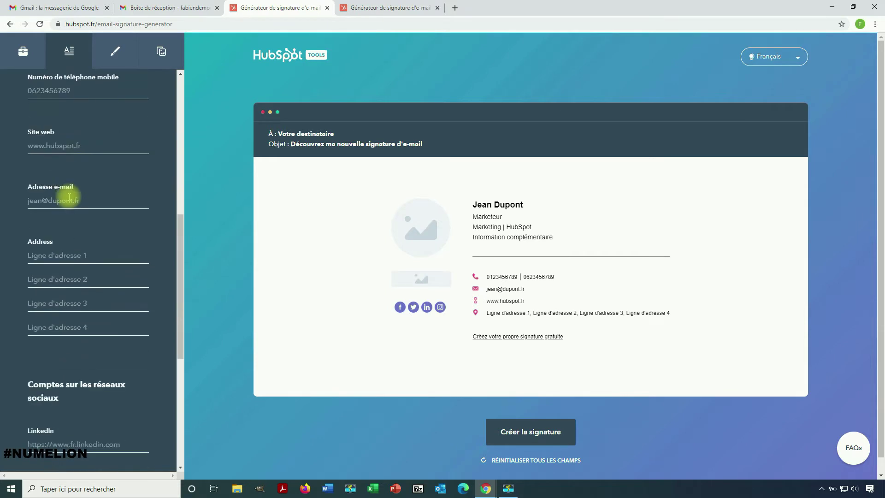
{"action": "scroll", "coordinate": [70, 196], "scroll_direction": "down", "scroll_amount": 3}
- Review the generator's style and image settings, return to the templates and view the finished custom signature
{"action": "left_click", "coordinate": [118, 49]}
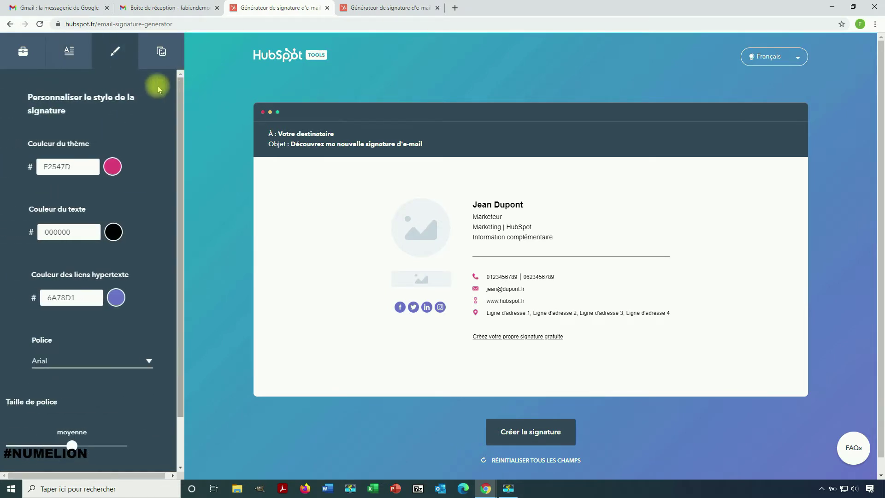
{"action": "left_click", "coordinate": [155, 64]}
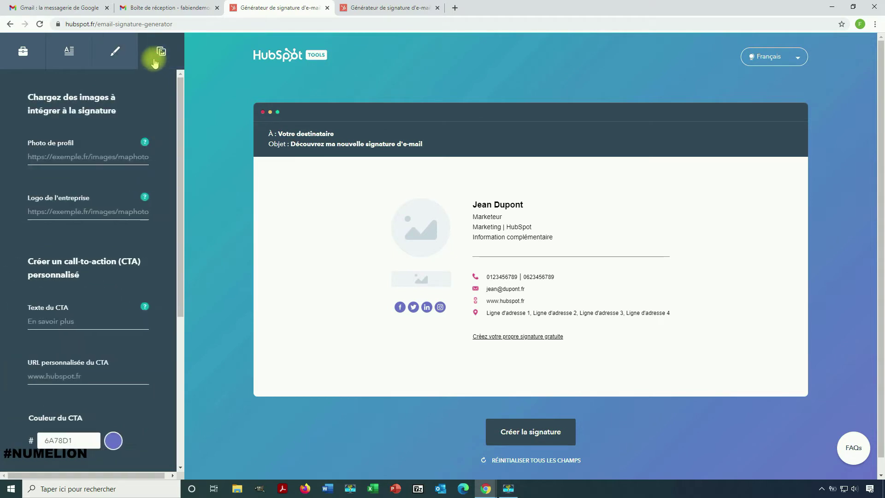
{"action": "left_click", "coordinate": [28, 57]}
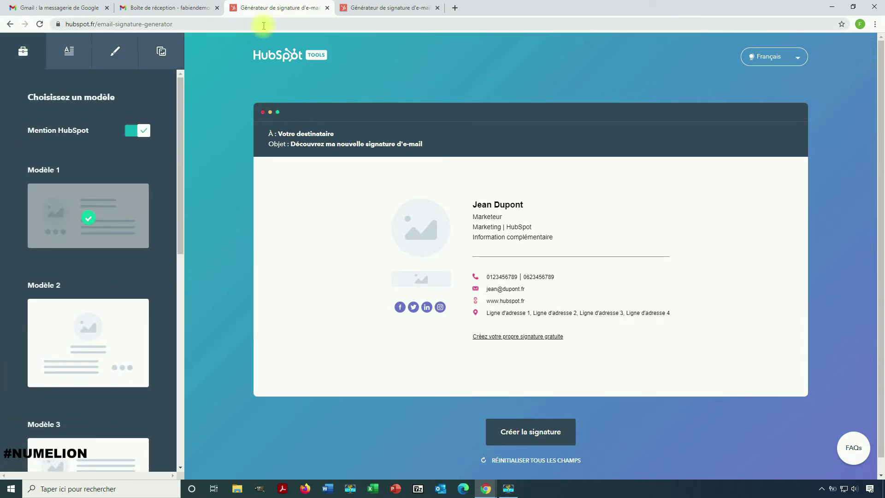
{"action": "left_click", "coordinate": [366, 7]}
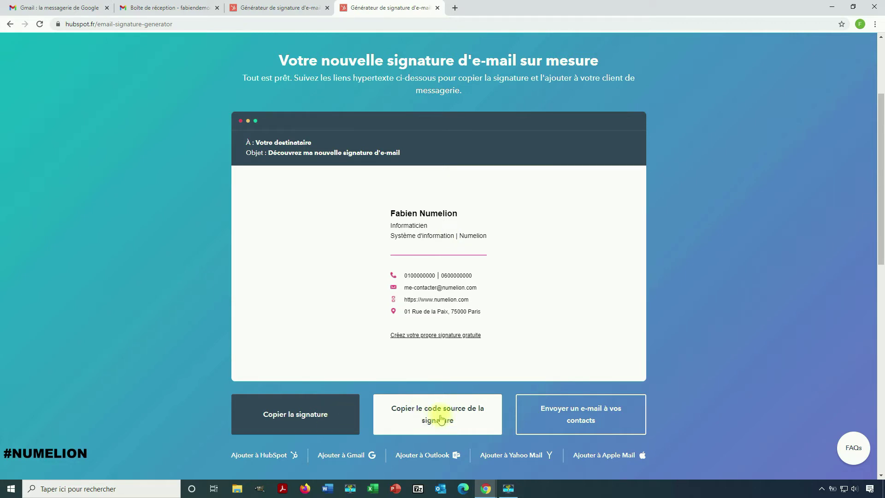
- Switch to Gmail and open its full general settings at the Signature section
{"action": "left_click", "coordinate": [146, 4]}
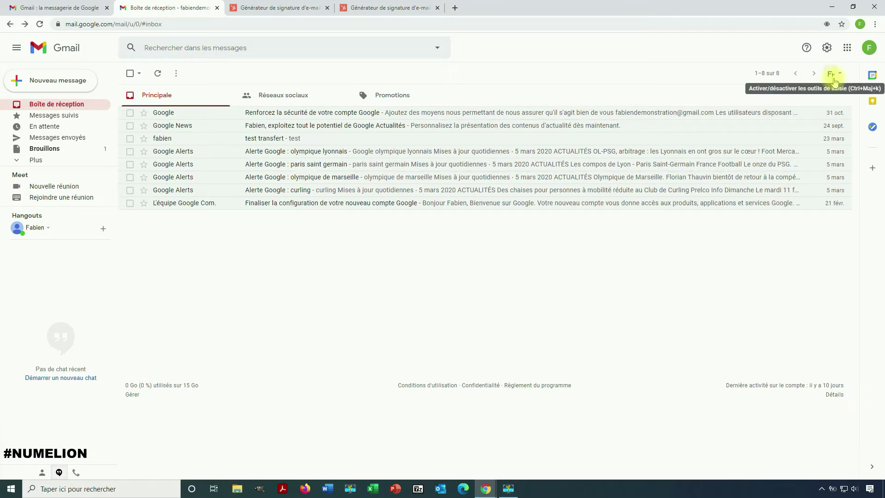
{"action": "left_click", "coordinate": [822, 54]}
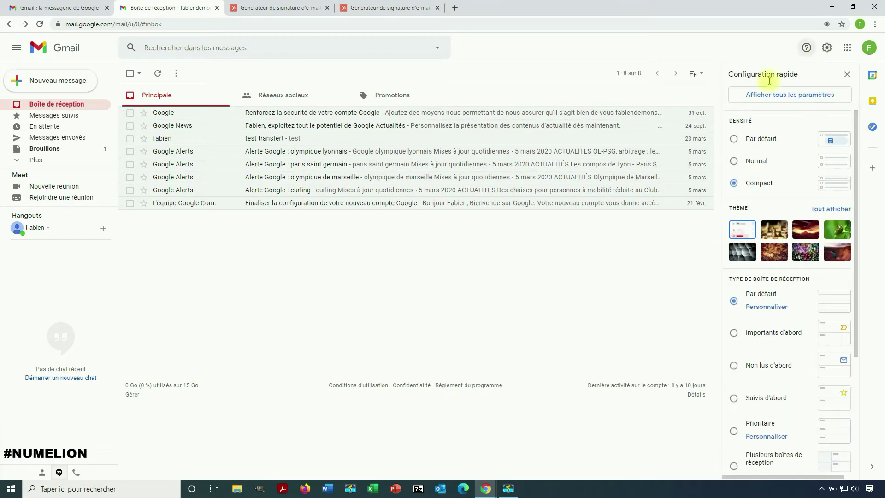
{"action": "left_click", "coordinate": [768, 103]}
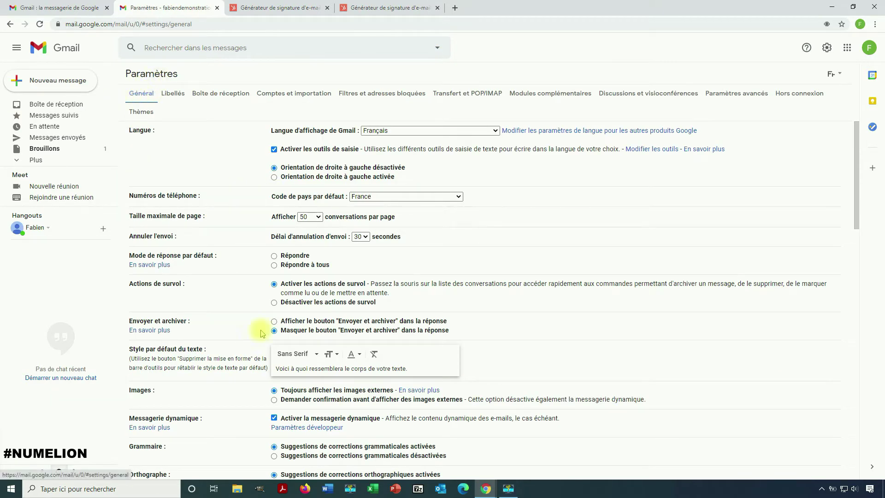
{"action": "scroll", "coordinate": [258, 334], "scroll_direction": "down", "scroll_amount": 18}
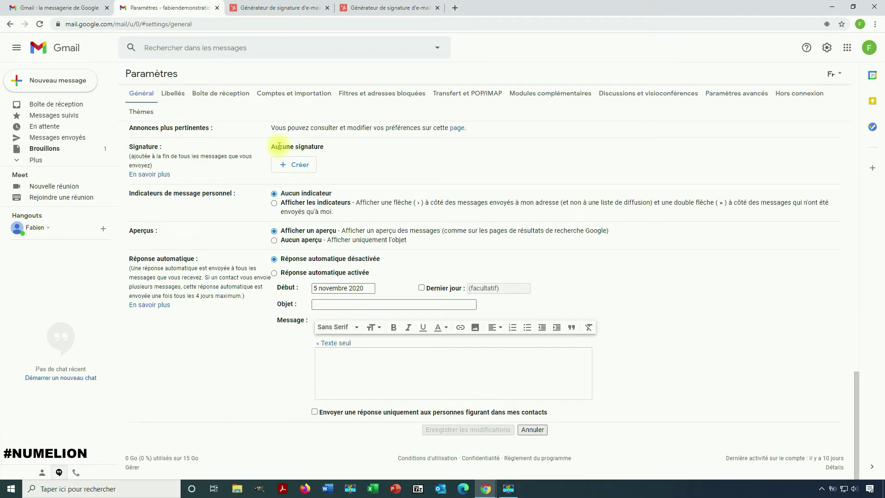
- Create a new signature named "Signature pro"
{"action": "left_click", "coordinate": [297, 164]}
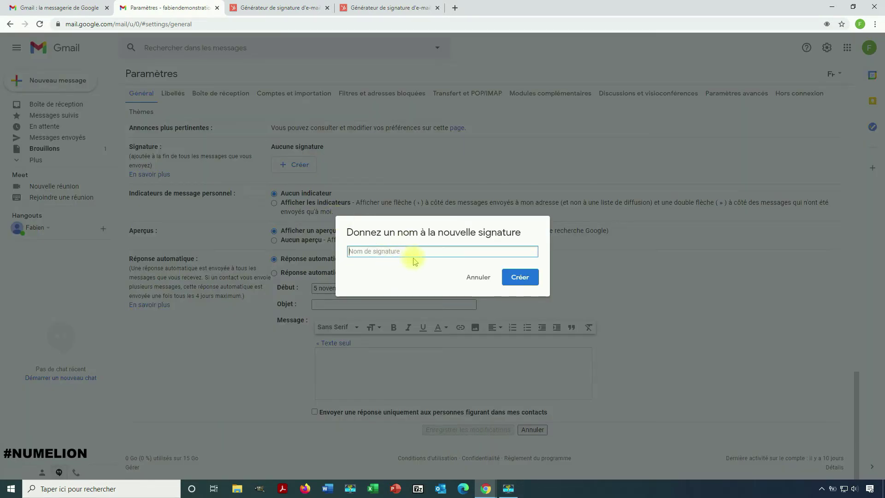
{"action": "type", "text": "Signature pro"}
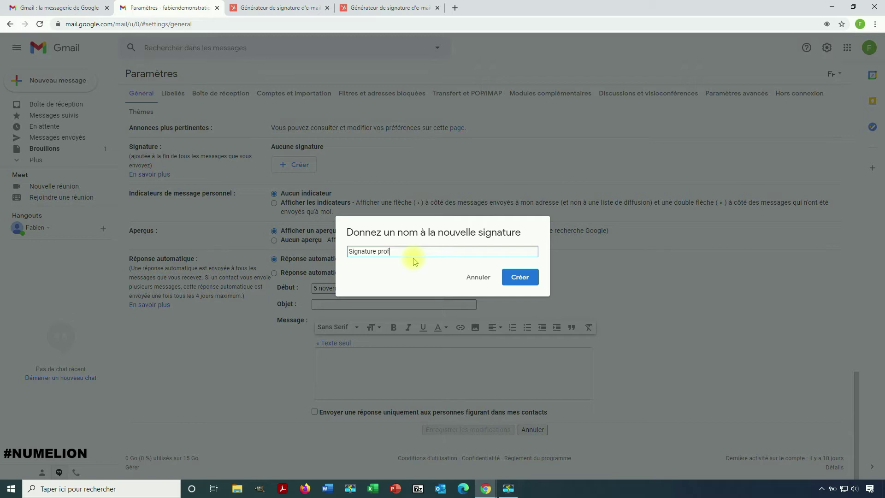
{"action": "left_click", "coordinate": [519, 276]}
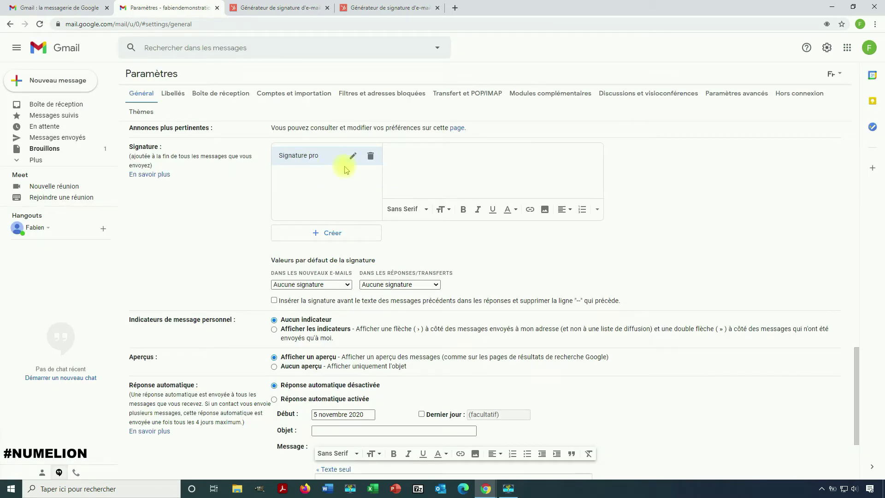
- Create a second signature named "Signature perso" and look at the extra formatting options of its editor
{"action": "left_click", "coordinate": [323, 233]}
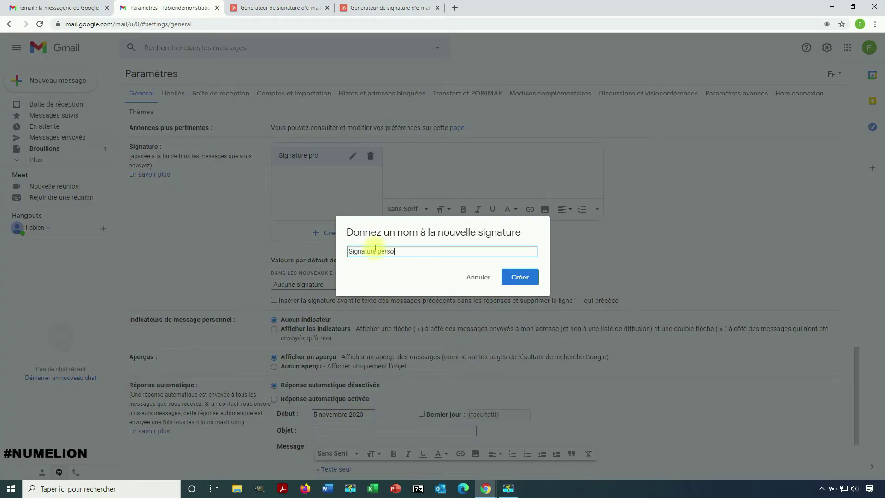
{"action": "left_click", "coordinate": [520, 277]}
{"action": "left_click", "coordinate": [410, 169]}
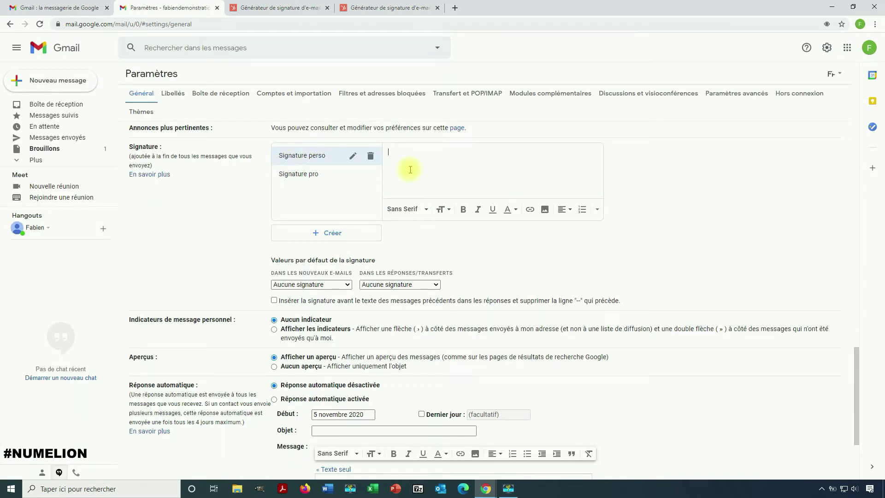
{"action": "left_click", "coordinate": [597, 209]}
{"action": "left_click", "coordinate": [435, 170]}
- Copy the finished signature from the HubSpot generator, paste it into Signature perso in Gmail and check its content
{"action": "left_click", "coordinate": [363, 9]}
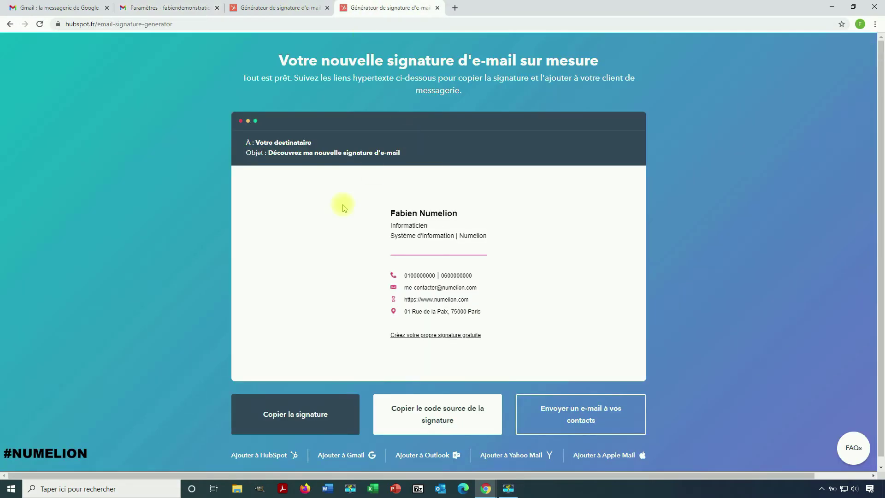
{"action": "left_click", "coordinate": [306, 411]}
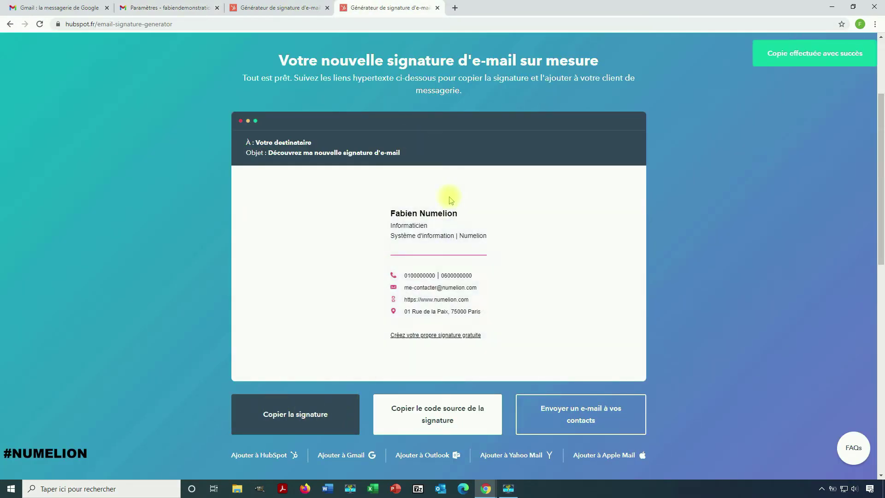
{"action": "left_click", "coordinate": [165, 7]}
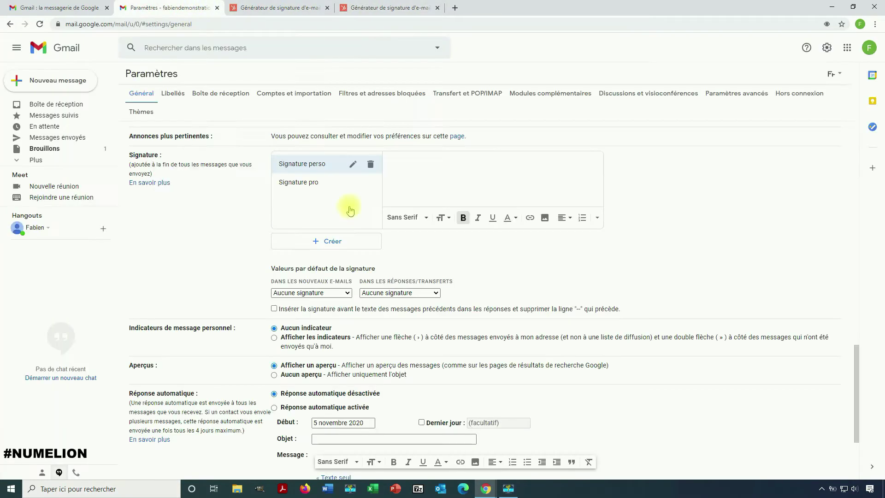
{"action": "left_click", "coordinate": [410, 173]}
{"action": "key", "text": "ctrl+v"}
{"action": "scroll", "coordinate": [410, 174], "scroll_direction": "up", "scroll_amount": 3}
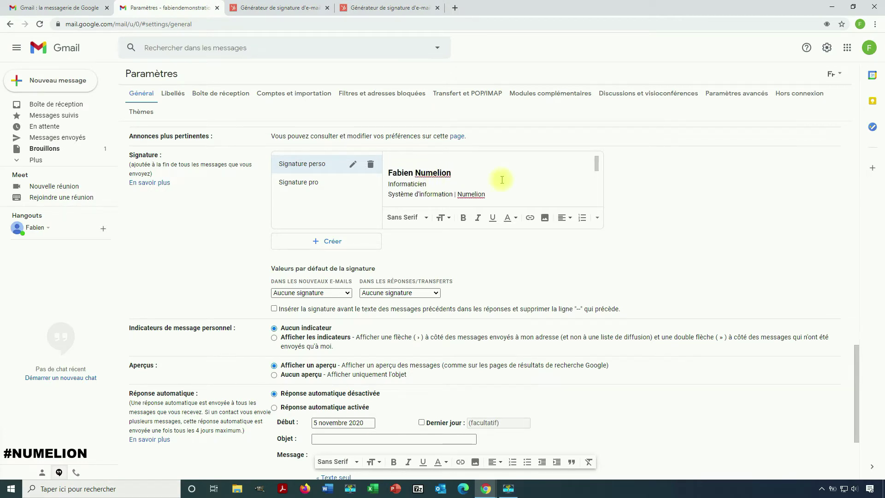
{"action": "scroll", "coordinate": [453, 166], "scroll_direction": "down", "scroll_amount": 2}
{"action": "scroll", "coordinate": [450, 167], "scroll_direction": "down", "scroll_amount": 2}
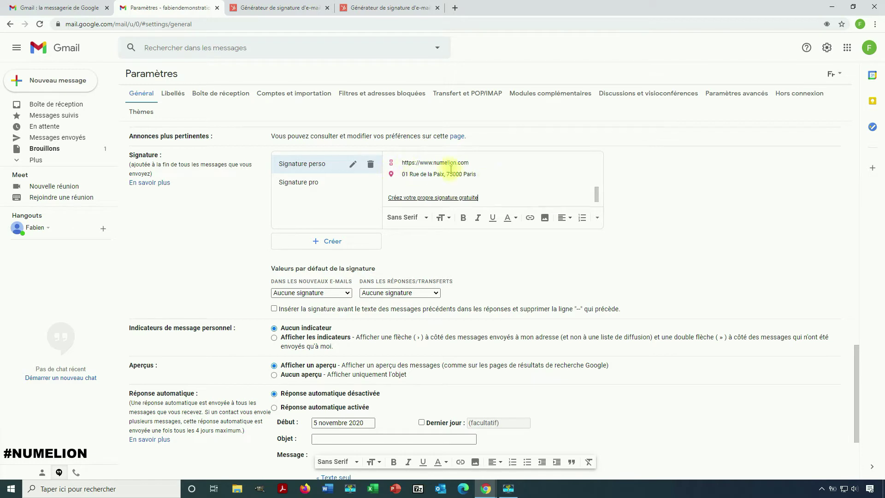
{"action": "scroll", "coordinate": [456, 170], "scroll_direction": "up", "scroll_amount": 5}
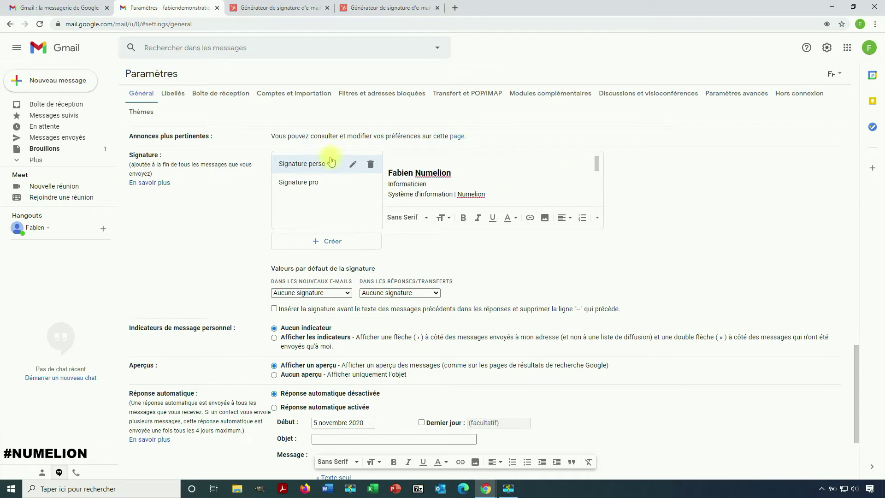
- Copy the whole content of Signature perso into Signature pro
{"action": "left_click_drag", "start_coordinate": [389, 174], "coordinate": [581, 212]}
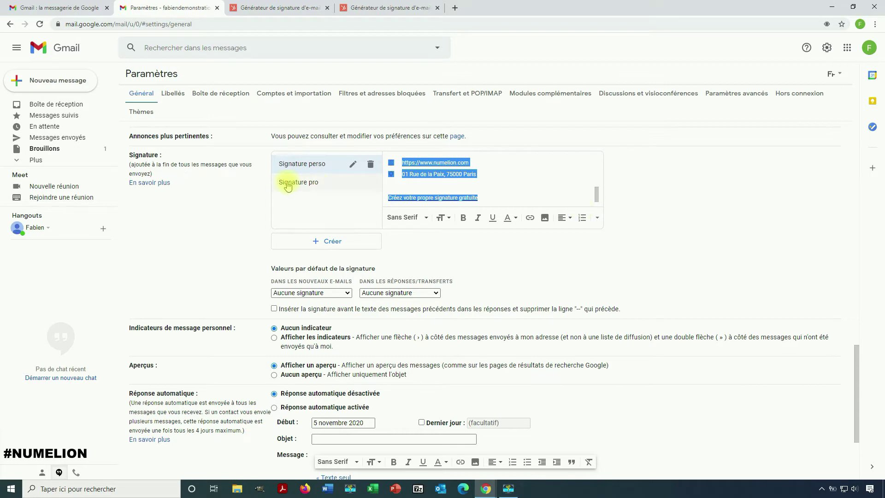
{"action": "left_click", "coordinate": [313, 182]}
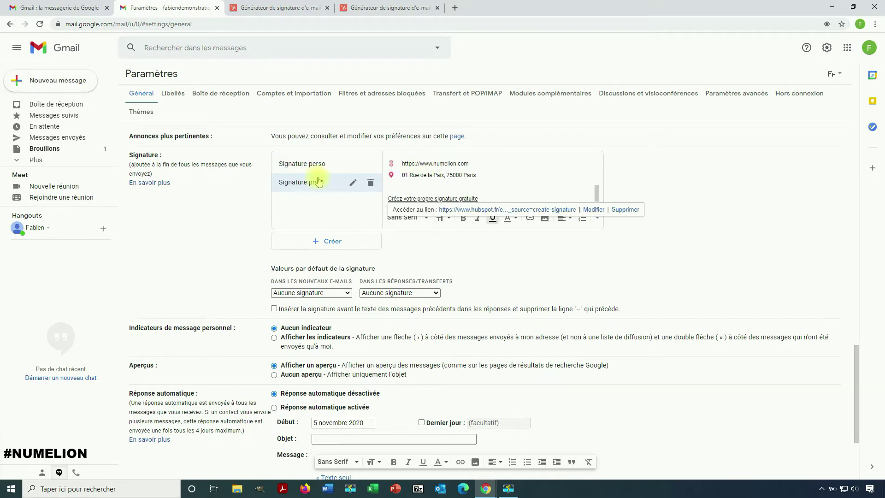
{"action": "scroll", "coordinate": [454, 179], "scroll_direction": "up", "scroll_amount": 3}
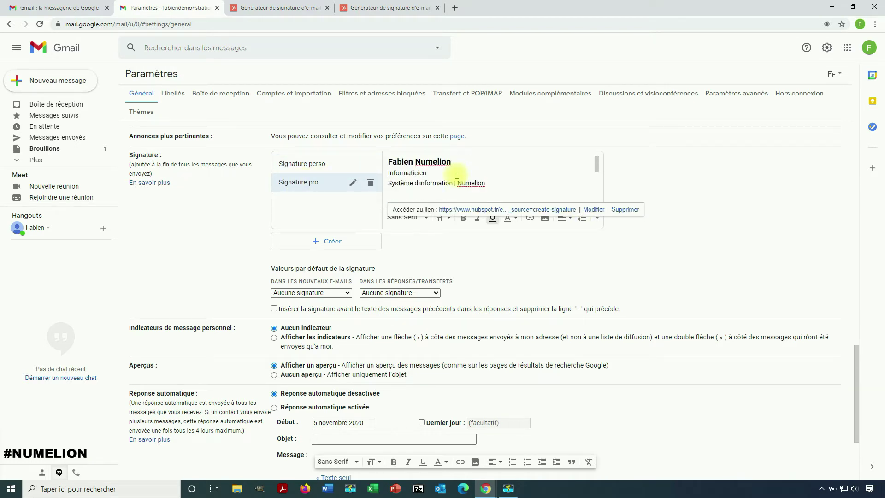
- In Signature perso, replace the surname with "perso" and delete the job and contact details below it
{"action": "left_click", "coordinate": [332, 165]}
{"action": "left_click", "coordinate": [410, 175]}
{"action": "mouse_move", "coordinate": [417, 174]}
{"action": "left_mouse_down"}
{"action": "mouse_move", "coordinate": [464, 203]}
{"action": "mouse_move", "coordinate": [517, 195]}
{"action": "left_mouse_up"}
{"action": "key", "text": "BackSpace"}
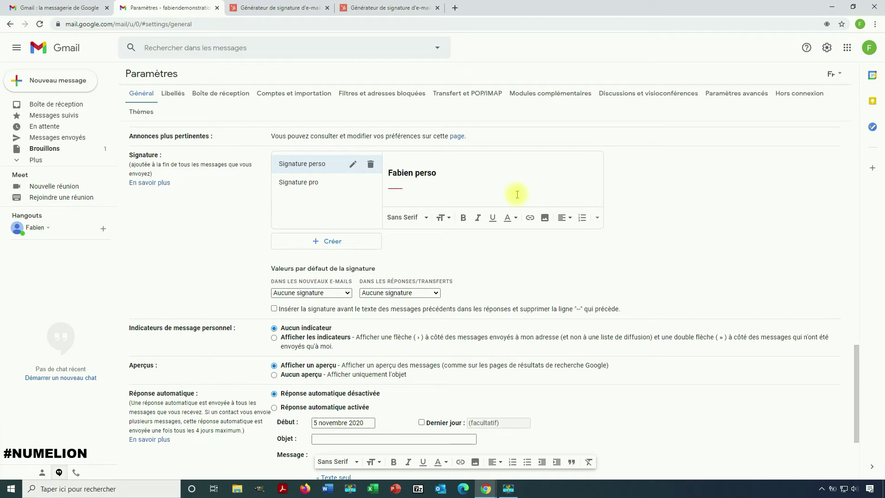
- Give the text "Sign" under the name in Signature perso a black background, and delete that text
{"action": "mouse_move", "coordinate": [516, 194]}
{"action": "left_mouse_down"}
{"action": "mouse_move", "coordinate": [376, 173]}
{"action": "mouse_move", "coordinate": [387, 185]}
{"action": "left_mouse_up"}
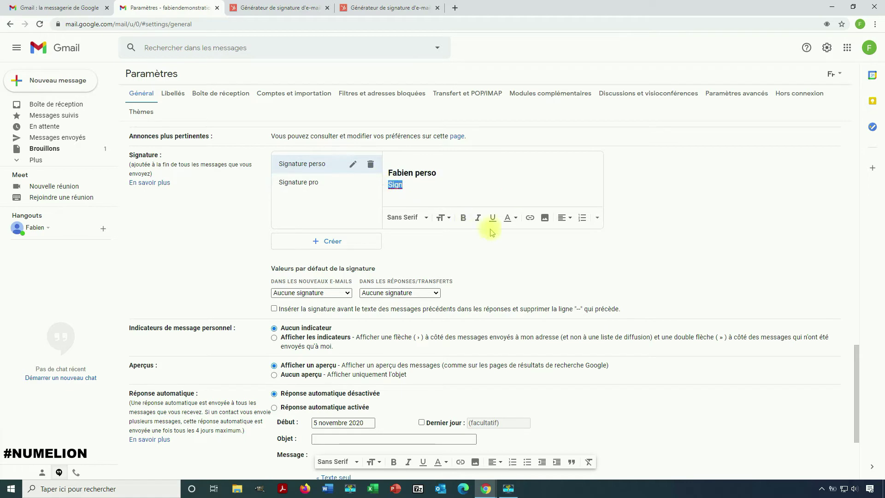
{"action": "left_click", "coordinate": [508, 219]}
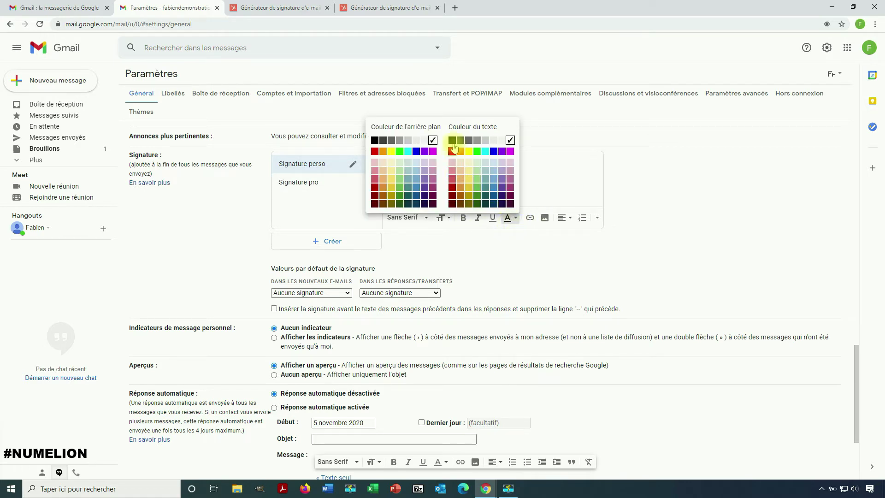
{"action": "left_click", "coordinate": [374, 141]}
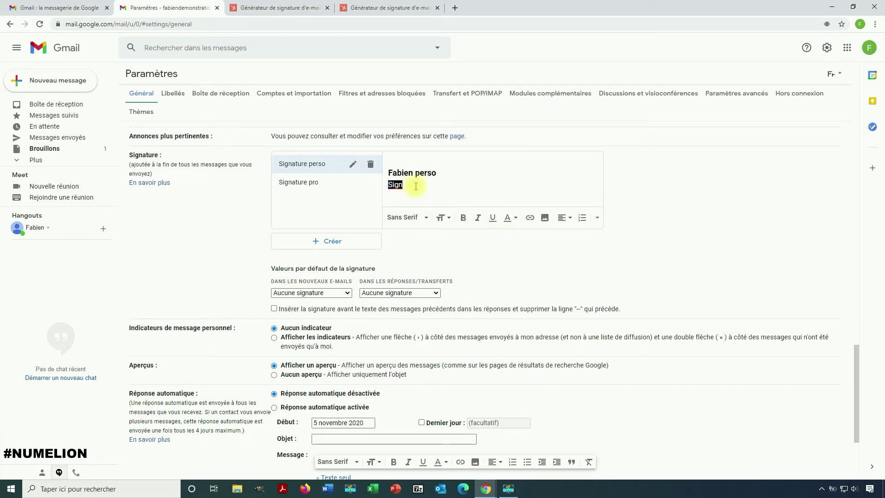
{"action": "key", "text": "BackSpace"}
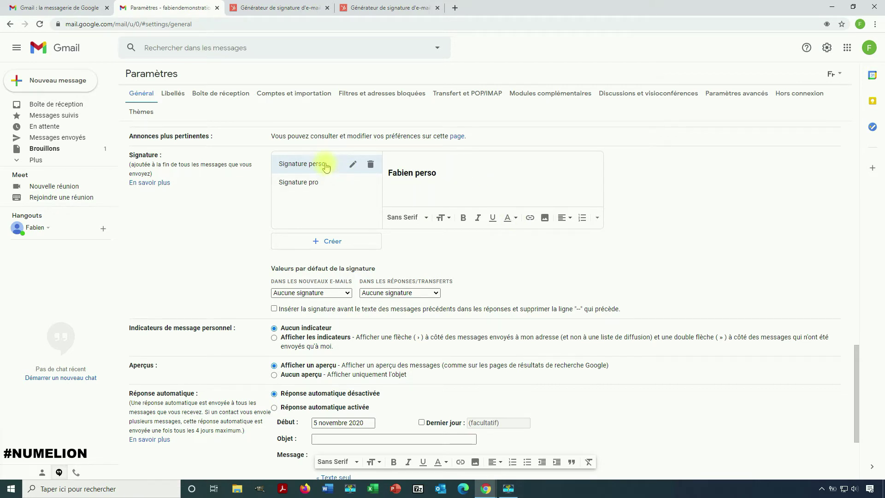
- Check the content of Signature pro and set it as the default signature for both new e-mails and replies/forwards
{"action": "left_click", "coordinate": [318, 183]}
{"action": "scroll", "coordinate": [430, 171], "scroll_direction": "down", "scroll_amount": 3}
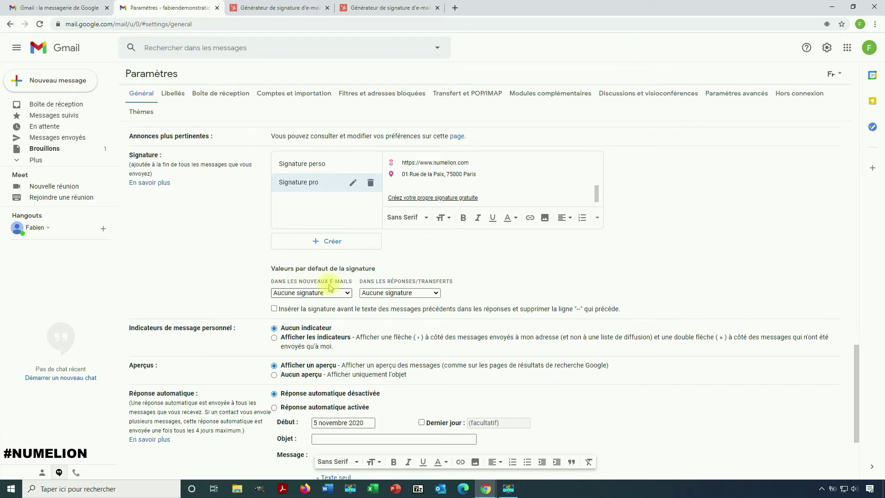
{"action": "left_click", "coordinate": [313, 292]}
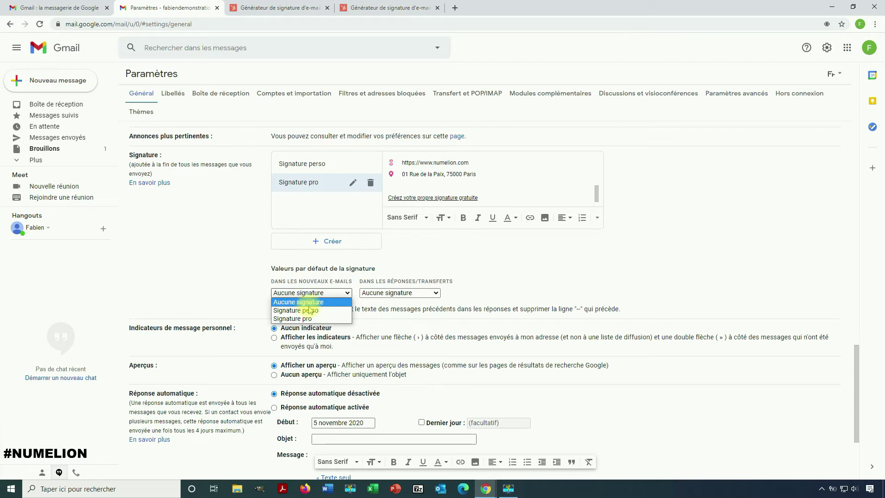
{"action": "left_click", "coordinate": [308, 318]}
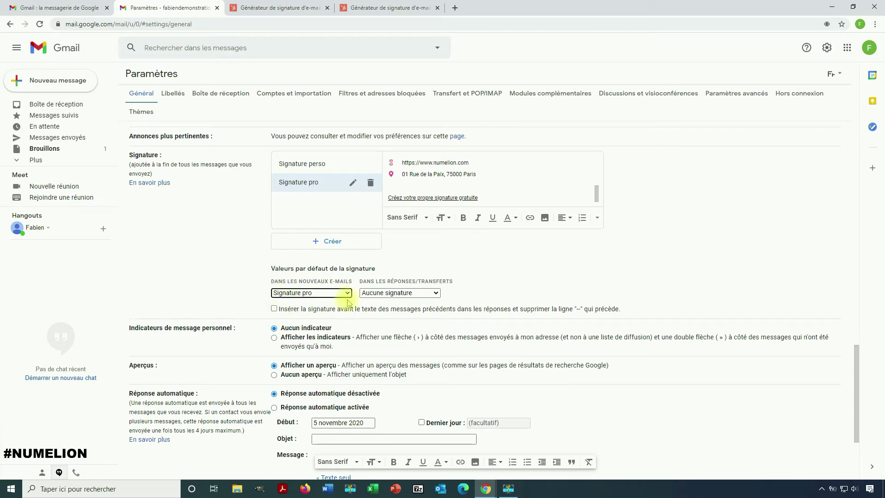
{"action": "left_click", "coordinate": [379, 294]}
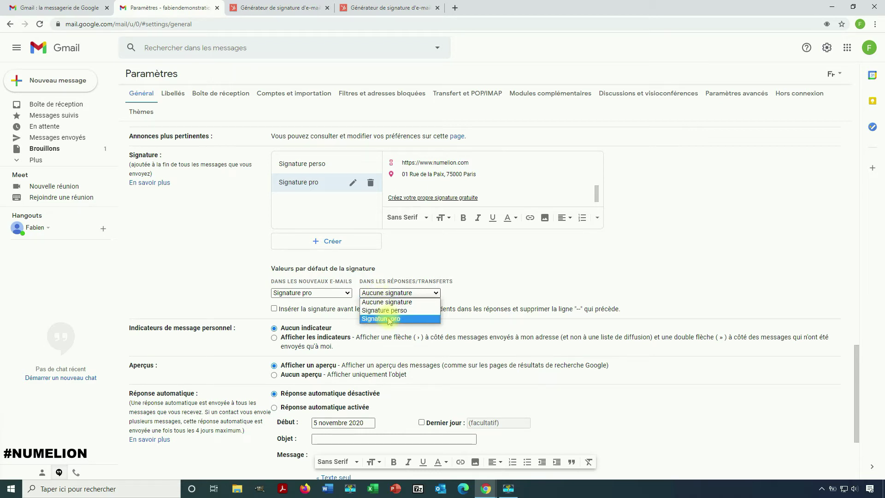
{"action": "left_click", "coordinate": [384, 310]}
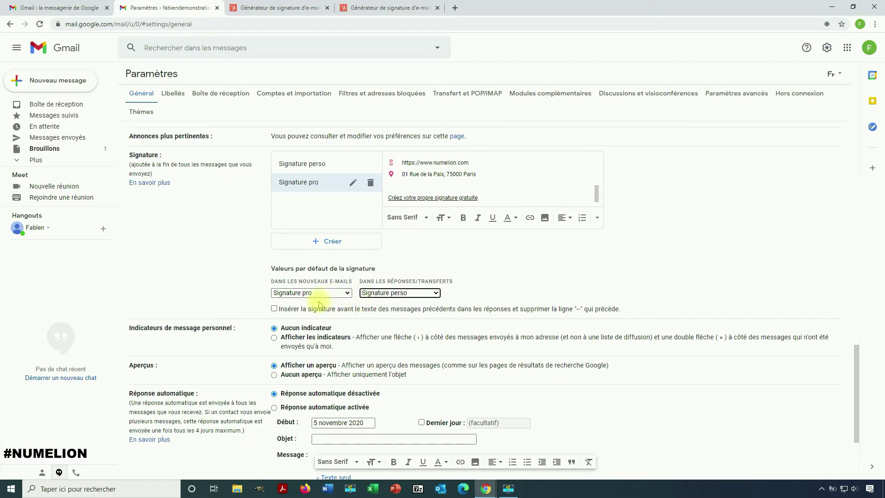
{"action": "left_click", "coordinate": [386, 293]}
{"action": "left_click", "coordinate": [386, 319]}
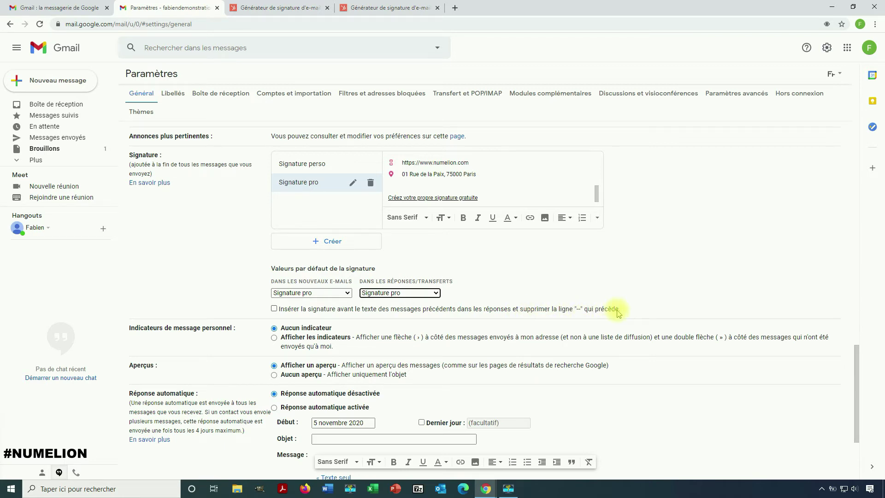
- Enable inserting the signature before the previous messages' text in replies, and save the settings changes
{"action": "left_click", "coordinate": [305, 309]}
{"action": "left_click", "coordinate": [331, 310]}
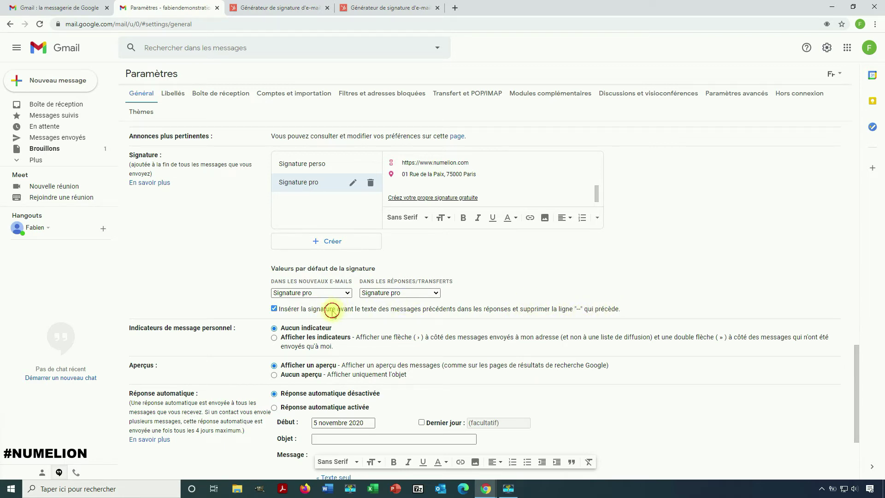
{"action": "left_click", "coordinate": [325, 310]}
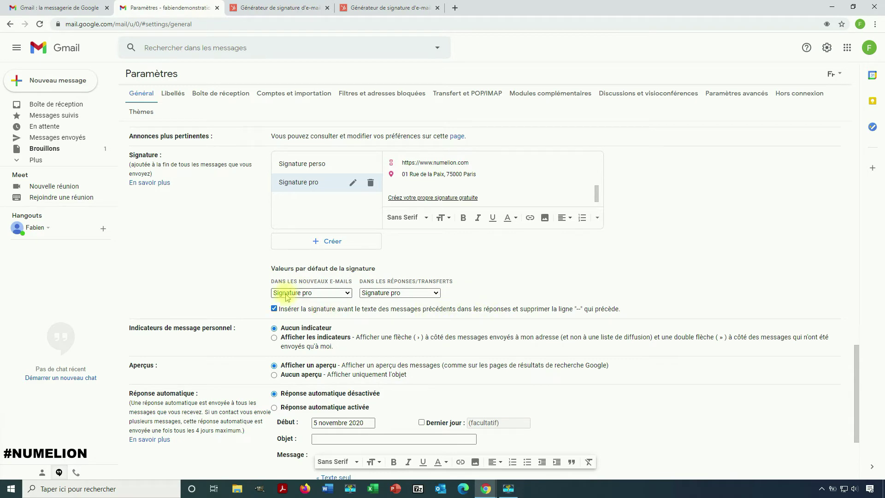
{"action": "scroll", "coordinate": [207, 278], "scroll_direction": "down", "scroll_amount": 3}
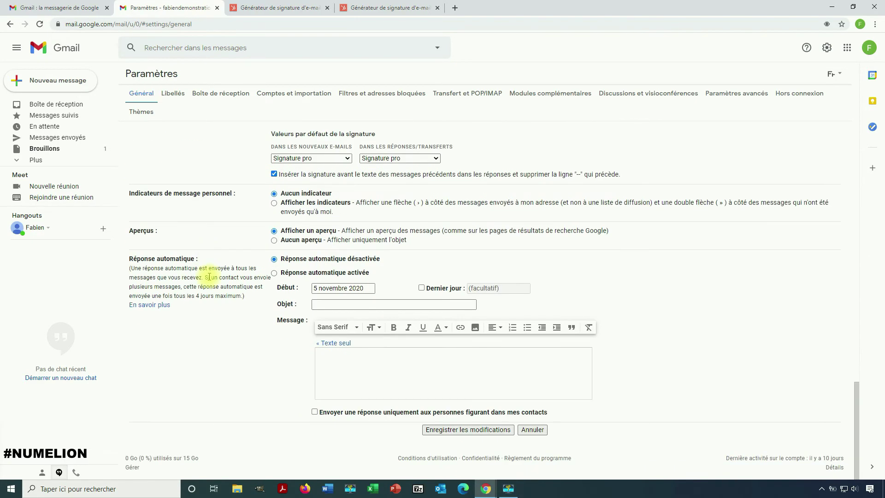
{"action": "left_click", "coordinate": [450, 430]}
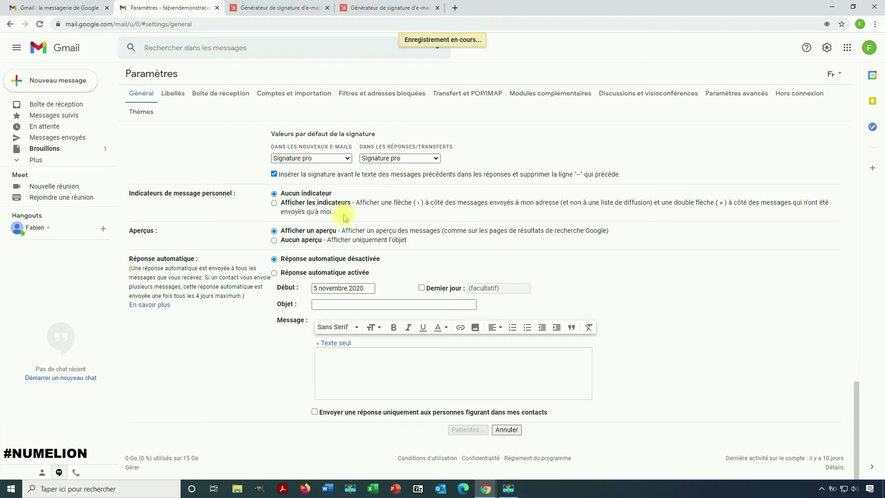
- Start a new message and check the signature in its body, including the link for creating a free signature
{"action": "left_click", "coordinate": [48, 80]}
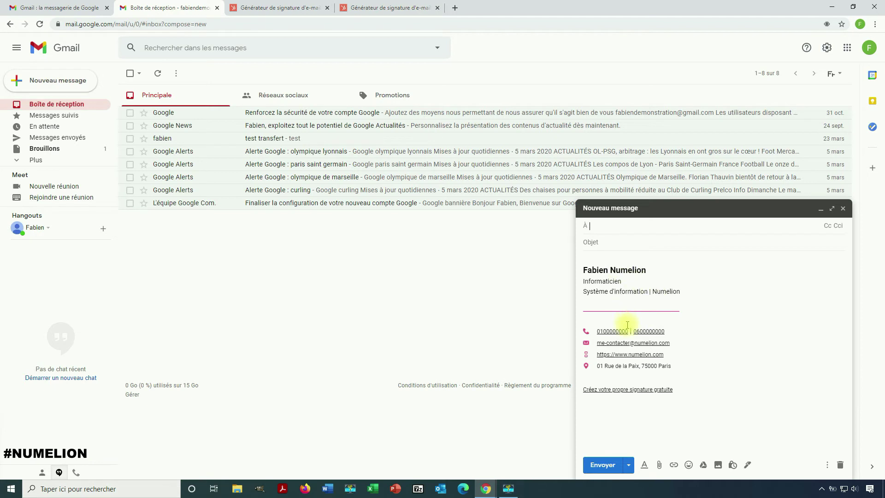
{"action": "left_click", "coordinate": [584, 270]}
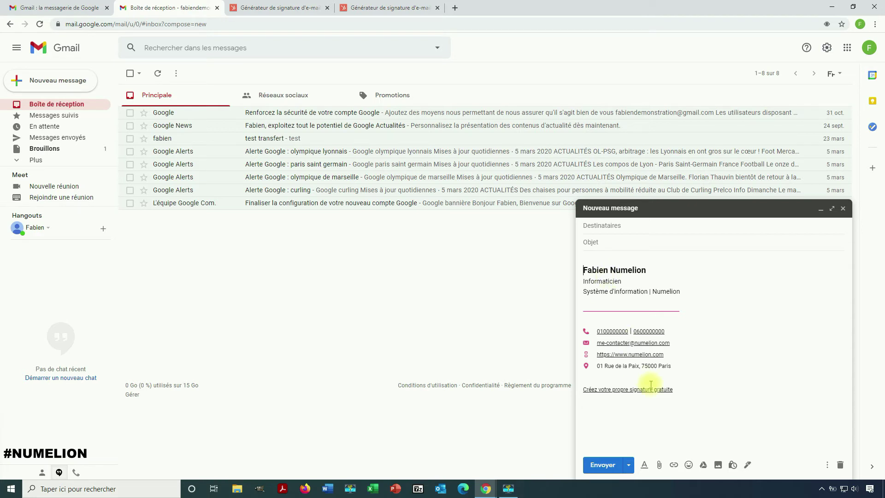
{"action": "left_click", "coordinate": [622, 388]}
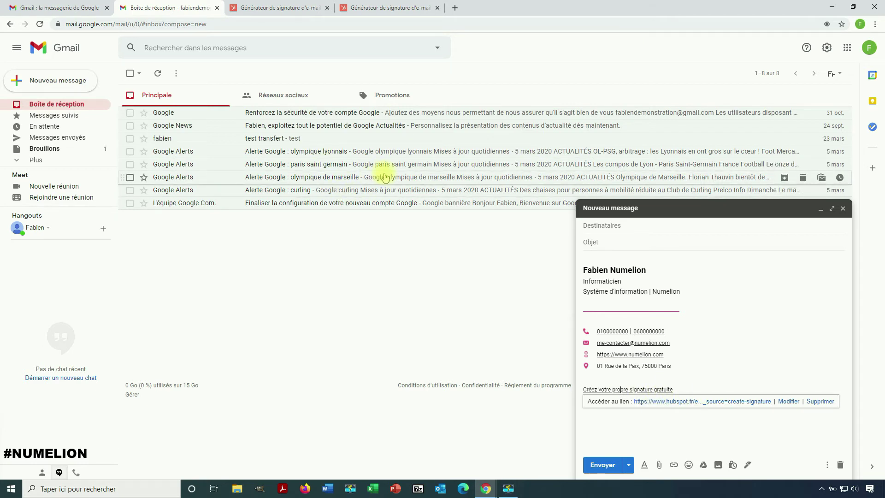
{"action": "left_click", "coordinate": [586, 264]}
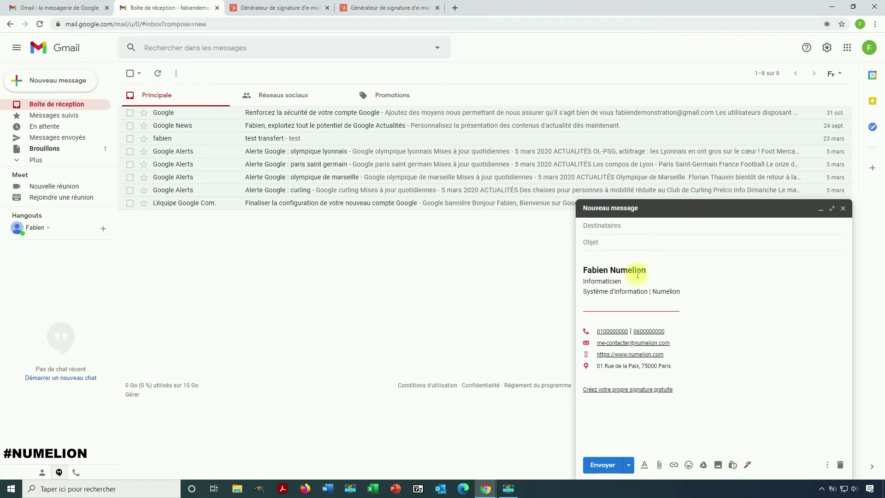
- Try the new message without a signature and with Signature perso, and restore Signature pro
{"action": "left_click", "coordinate": [747, 464]}
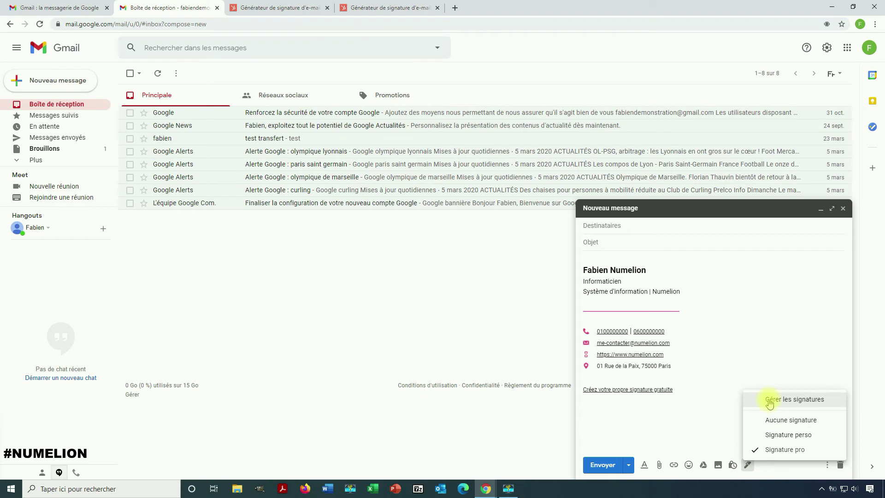
{"action": "left_click", "coordinate": [770, 421]}
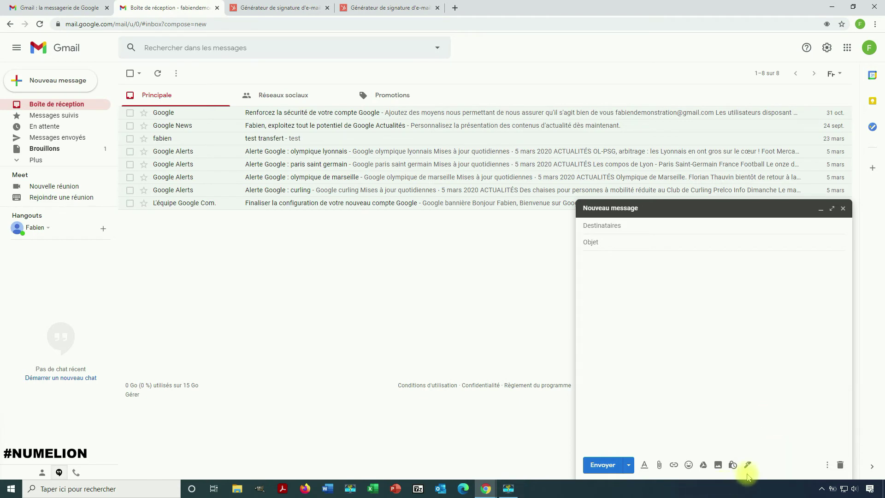
{"action": "left_click", "coordinate": [748, 465]}
{"action": "left_click", "coordinate": [768, 435]}
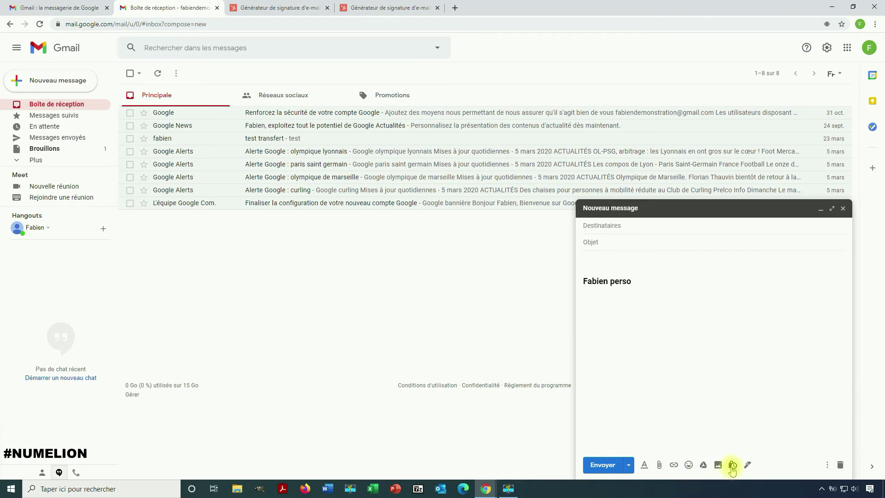
{"action": "left_click", "coordinate": [747, 465]}
{"action": "left_click", "coordinate": [776, 455]}
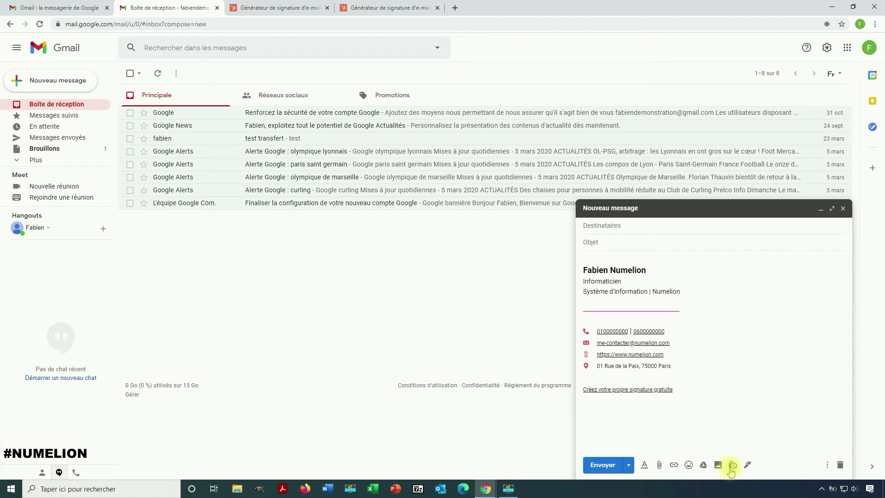
{"action": "left_click", "coordinate": [749, 464]}
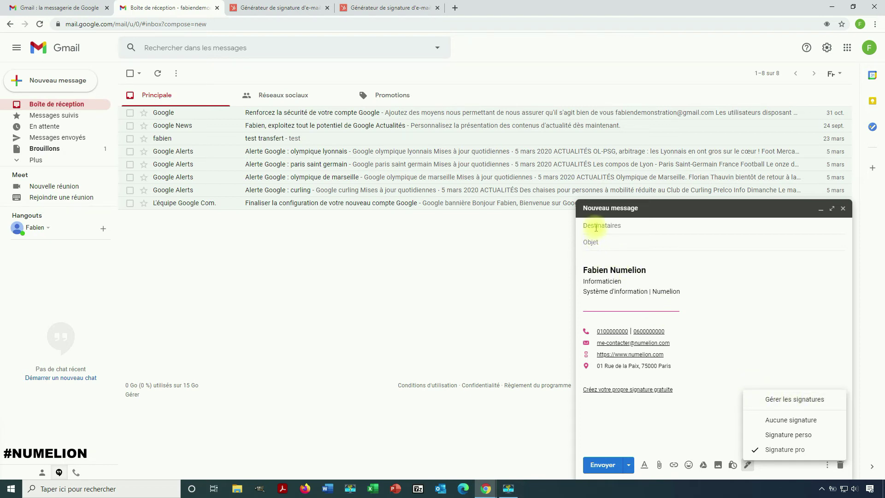
{"action": "left_click", "coordinate": [584, 259]}
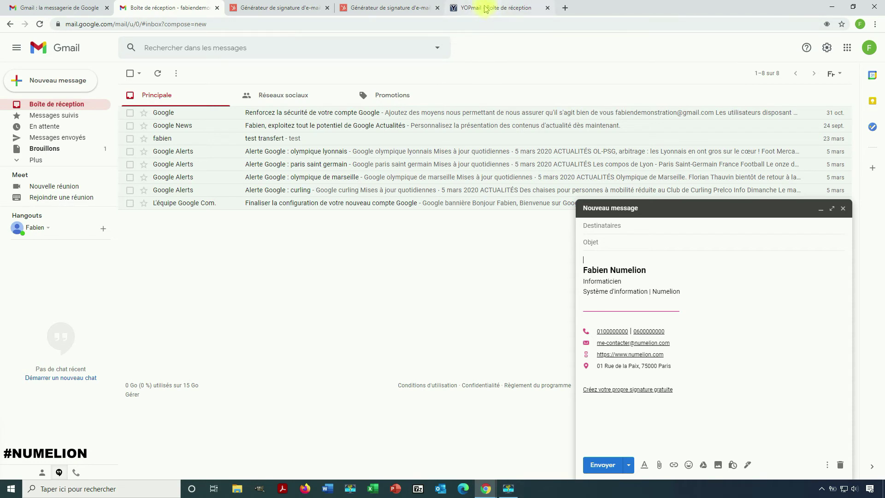
- Address the message to the YOPmail test mailbox, give it the subject "Test signature" and send it
{"action": "left_click", "coordinate": [606, 230]}
{"action": "key", "text": "ctrl+v"}
{"action": "left_click", "coordinate": [606, 242]}
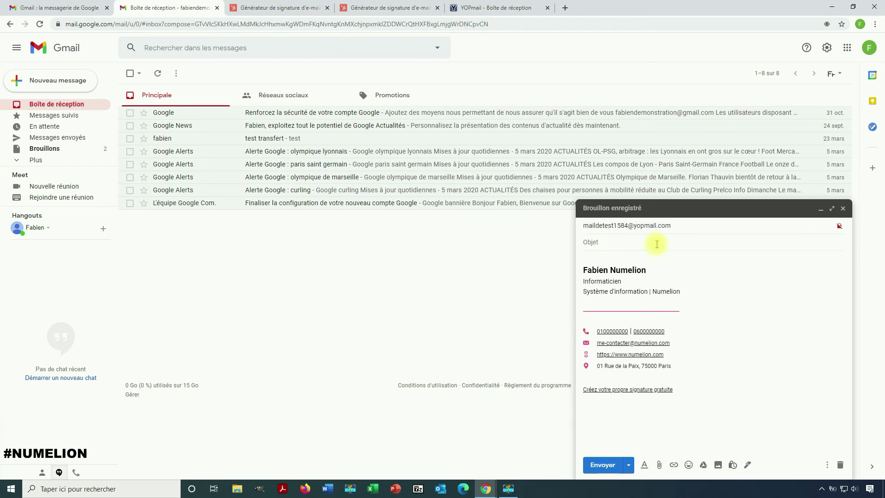
{"action": "type", "text": "Test signature"}
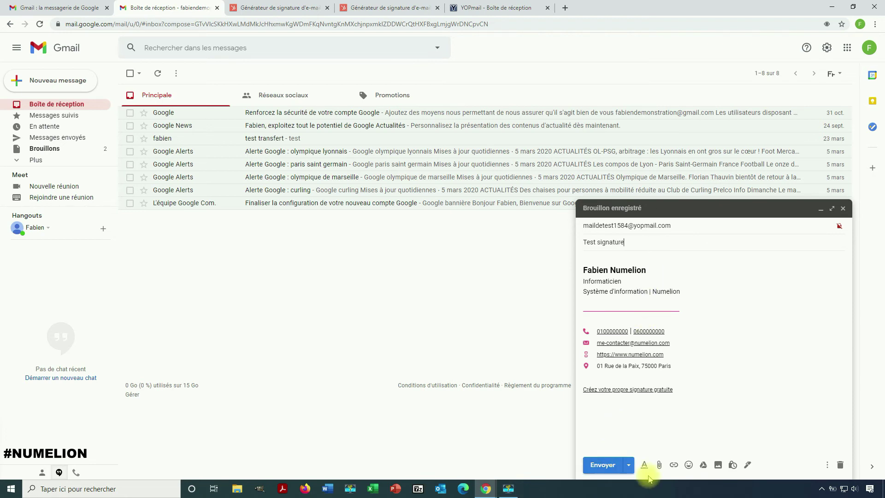
{"action": "left_click", "coordinate": [608, 464]}
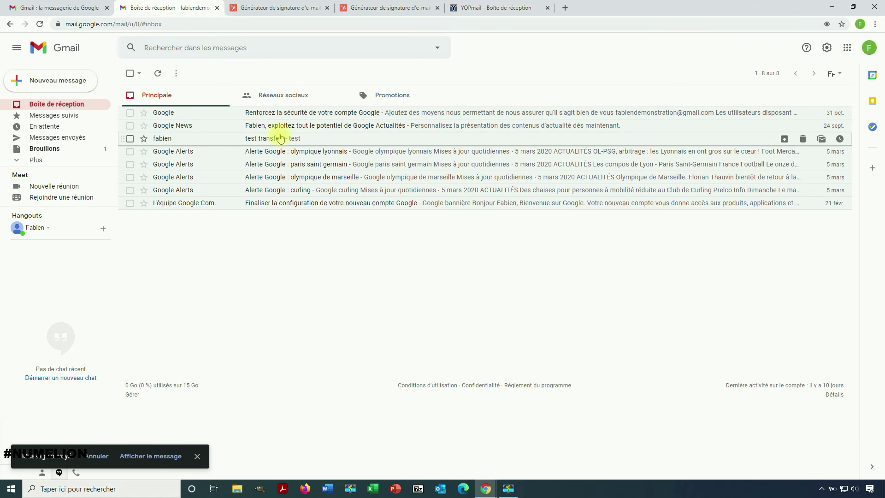
- Open the Google message about strengthening account security and start a reply to check the signature in it
{"action": "left_click", "coordinate": [269, 113]}
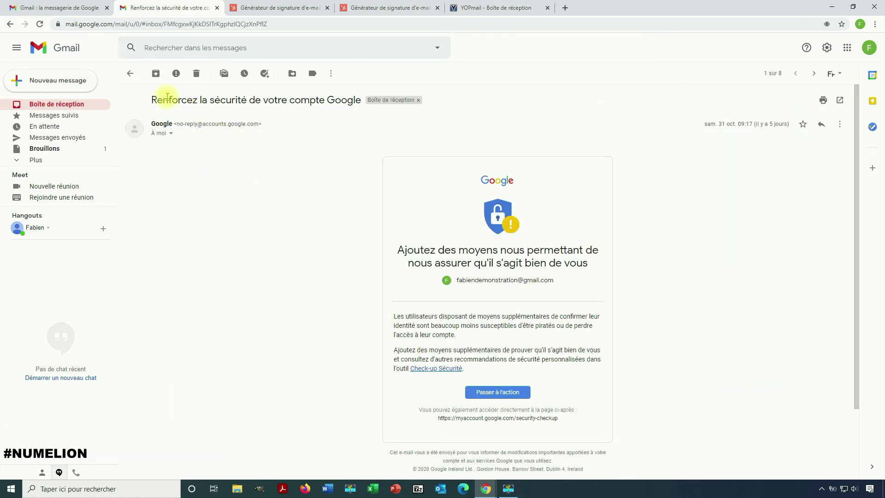
{"action": "left_click", "coordinate": [331, 73]}
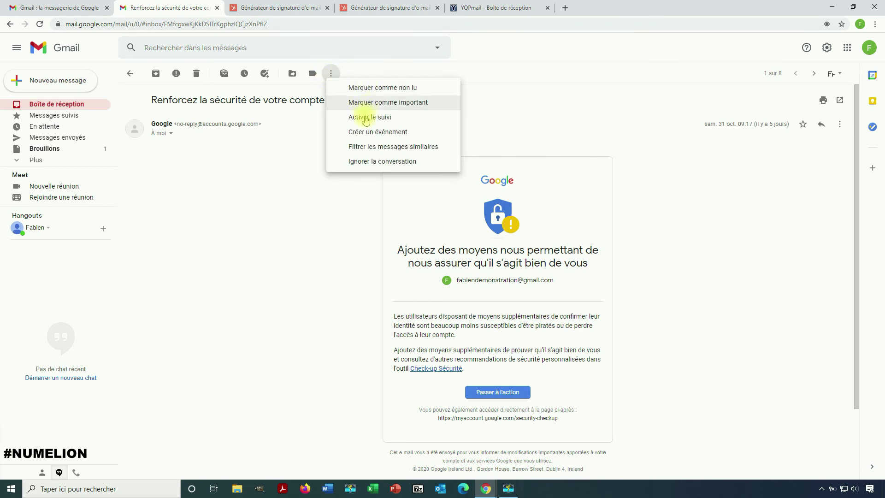
{"action": "left_click", "coordinate": [792, 227]}
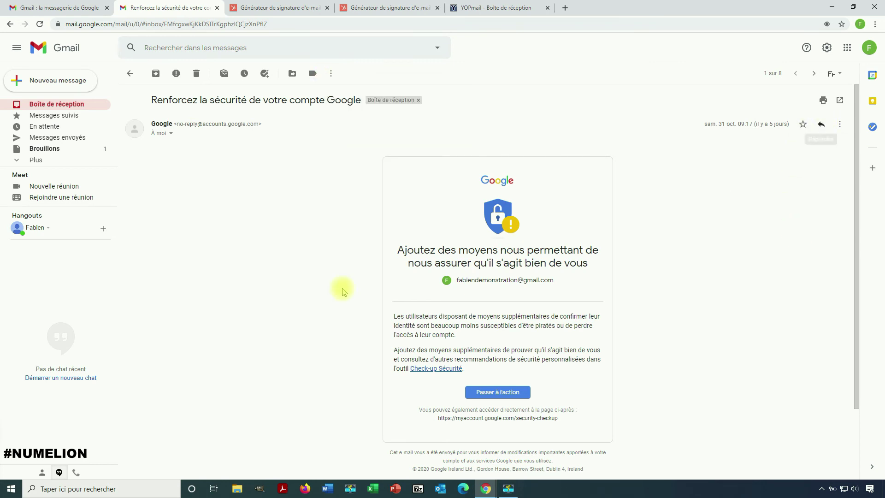
{"action": "left_click", "coordinate": [820, 125]}
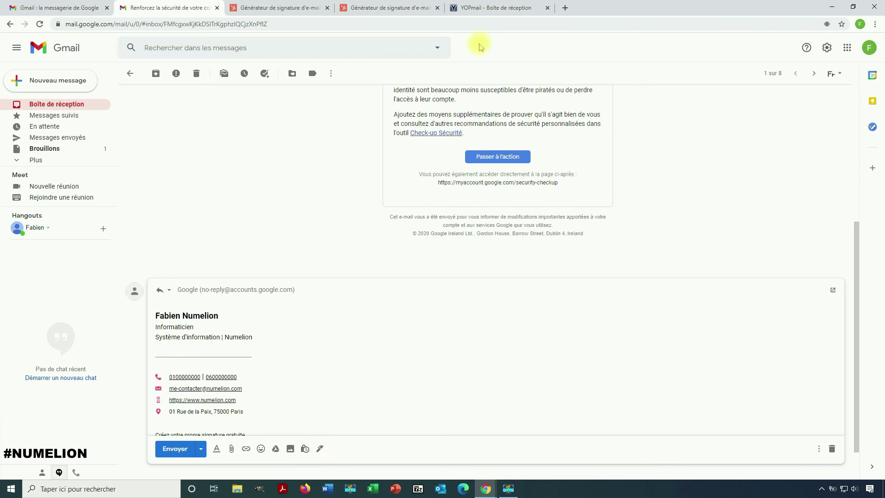
- Switch to the YOPmail inbox, refresh it and check the signature in the received "Test signature" message
{"action": "left_click", "coordinate": [488, 8]}
{"action": "left_click", "coordinate": [79, 213]}
{"action": "left_click", "coordinate": [111, 83]}
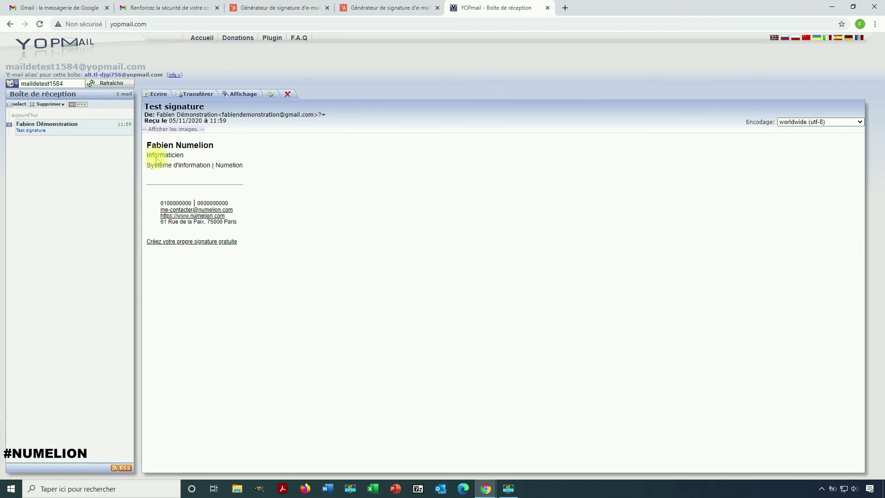